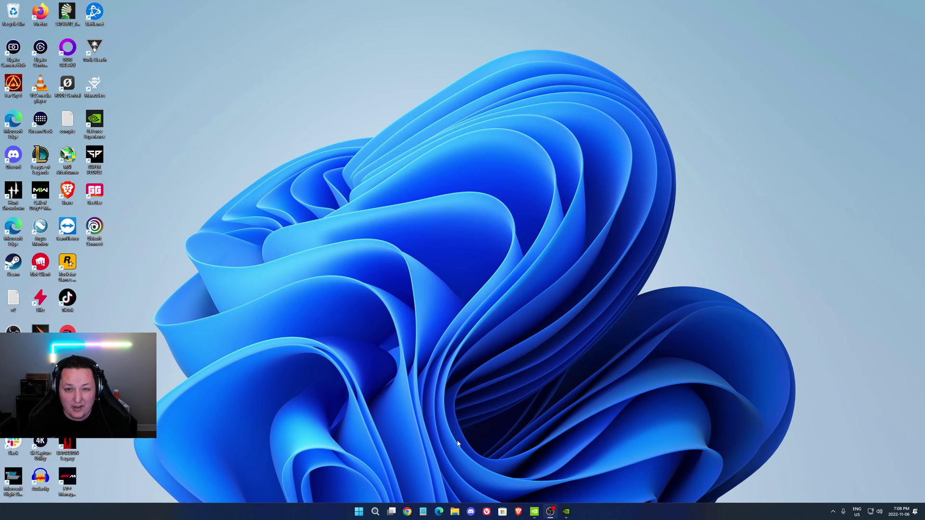
# Bring up the NVIDIA GeForce Experience window from the taskbar.
pyautogui.moveTo(535, 515)
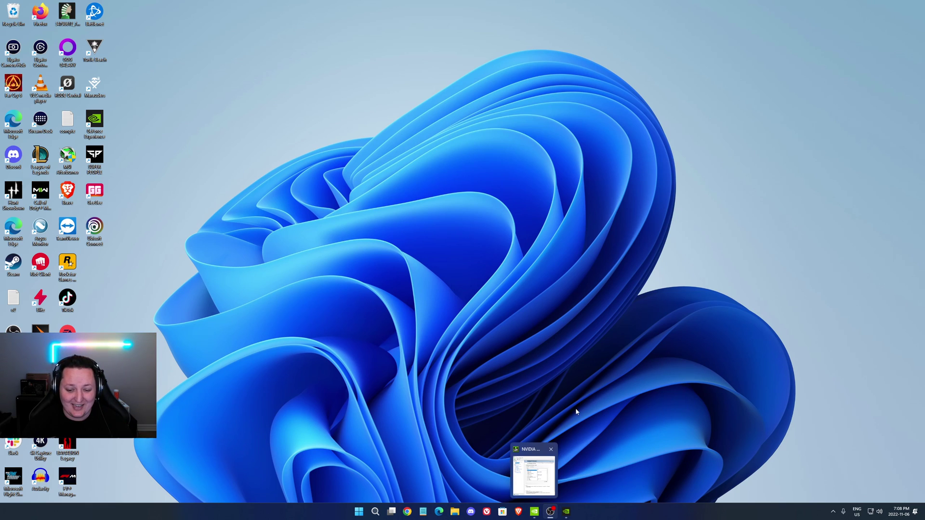
pyautogui.click(556, 467)
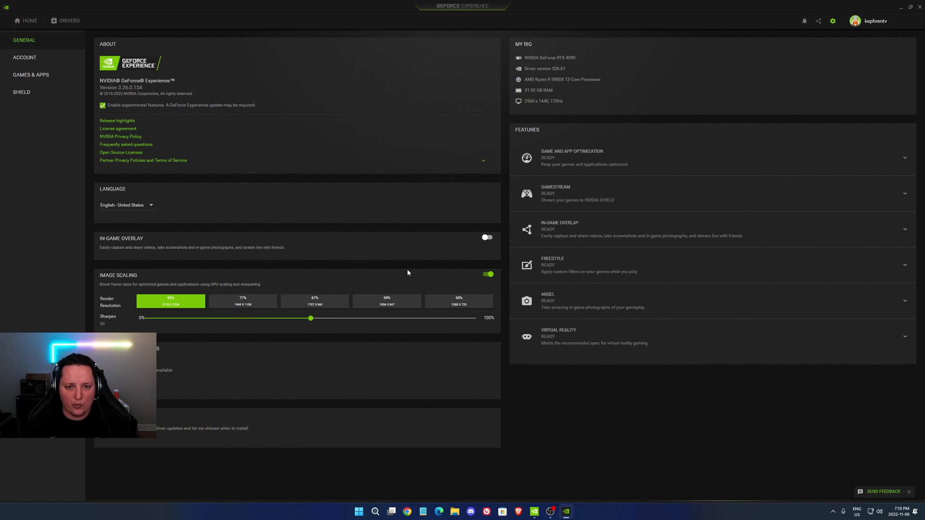
# Switch Image Scaling off, then launch NVIDIA Control Panel from the tray icon.
pyautogui.click(490, 280)
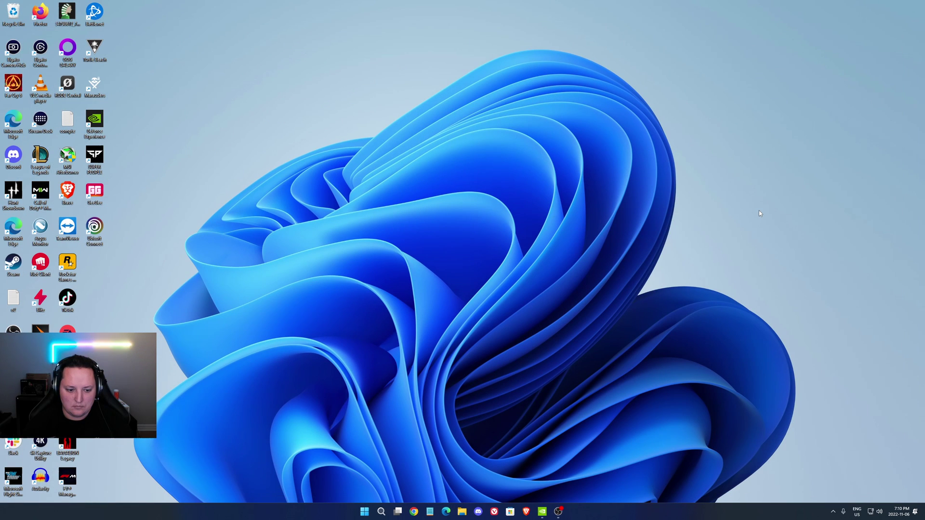
pyautogui.click(834, 512)
pyautogui.rightClick(855, 491)
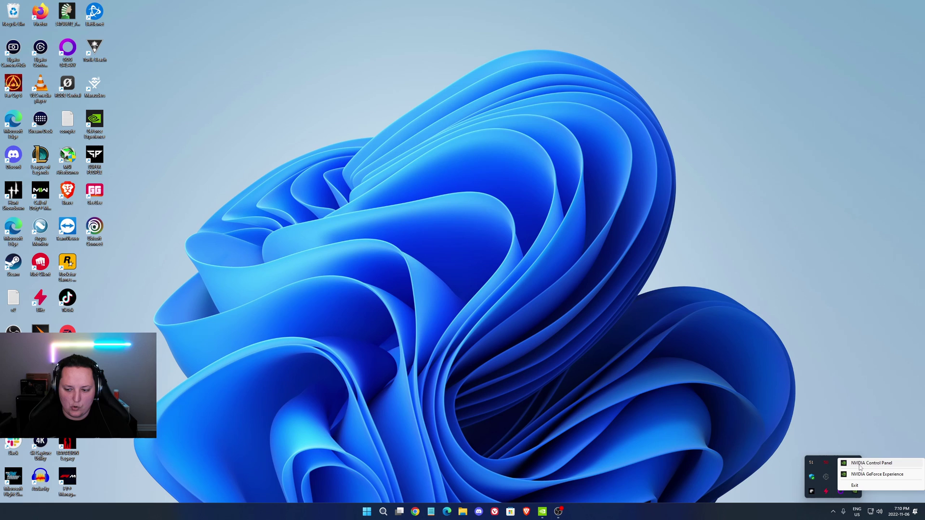
pyautogui.click(872, 463)
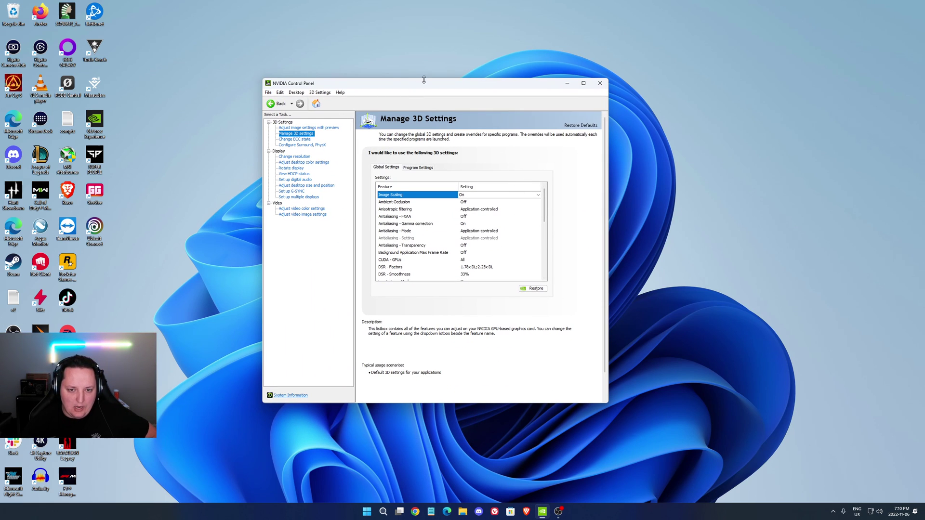
pyautogui.moveTo(432, 86); pyautogui.dragTo(437, 89)
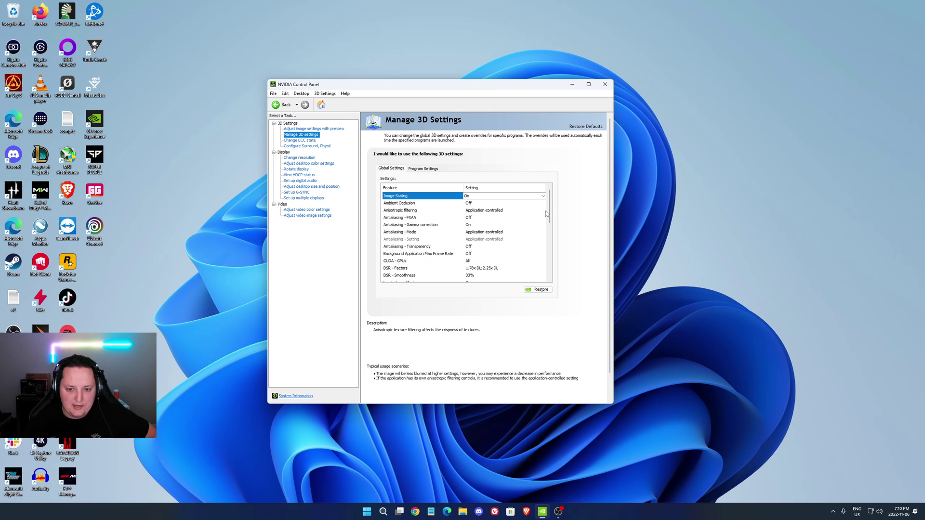
# In Manage 3D Settings, show the DSR - Factors choices (1.78x DL and 2.25x DL checked).
pyautogui.scroll(-1, 553, 211)
pyautogui.scroll(-1, 552, 211)
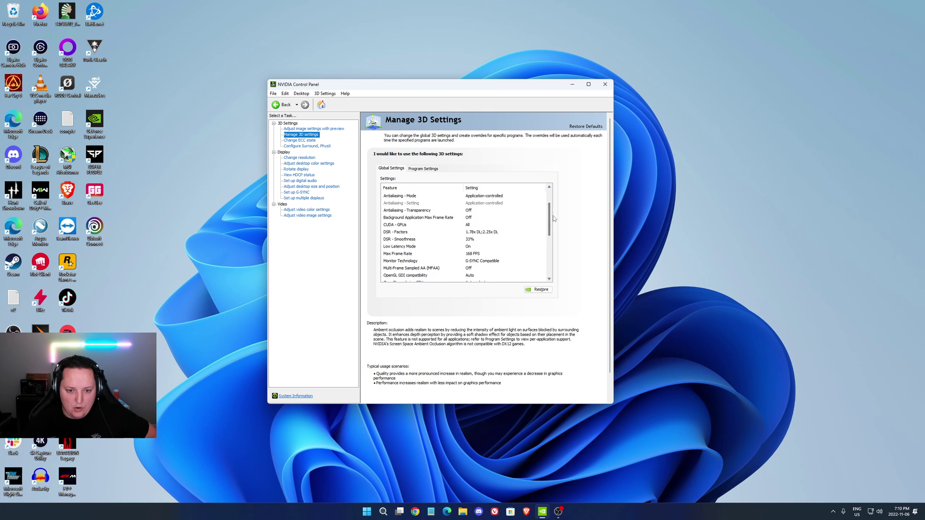
pyautogui.click(398, 234)
pyautogui.click(487, 234)
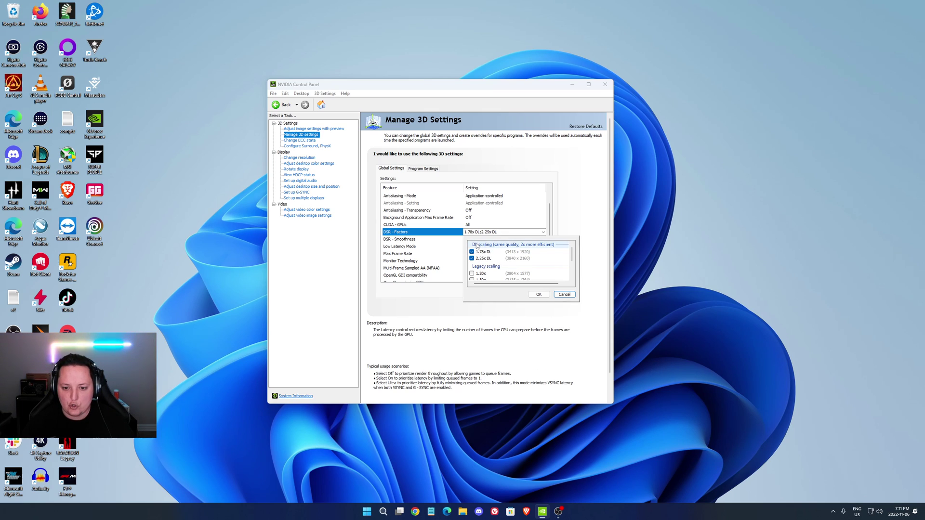
# Browse the DSR - Factors list and cancel it, keeping 1.78x DL and 2.25x DL.
pyautogui.scroll(-2, 551, 248)
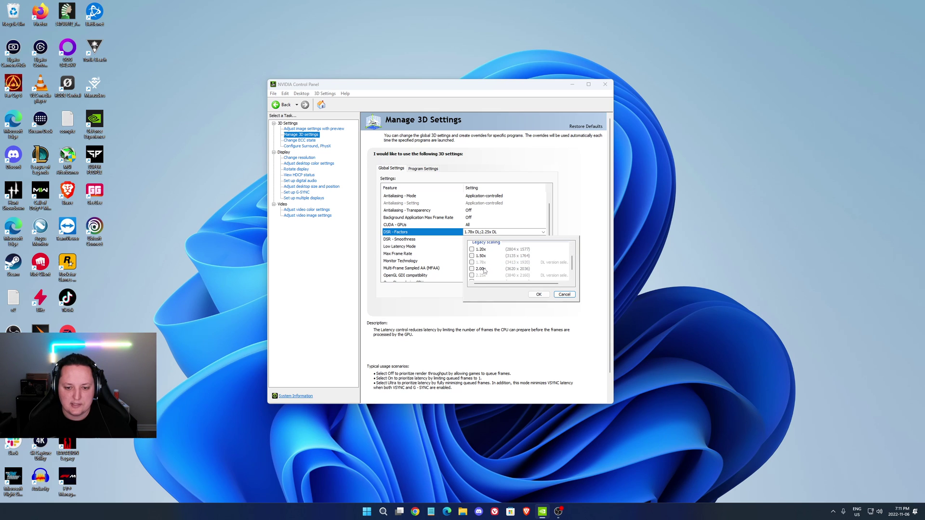
pyautogui.moveTo(572, 265); pyautogui.dragTo(574, 272)
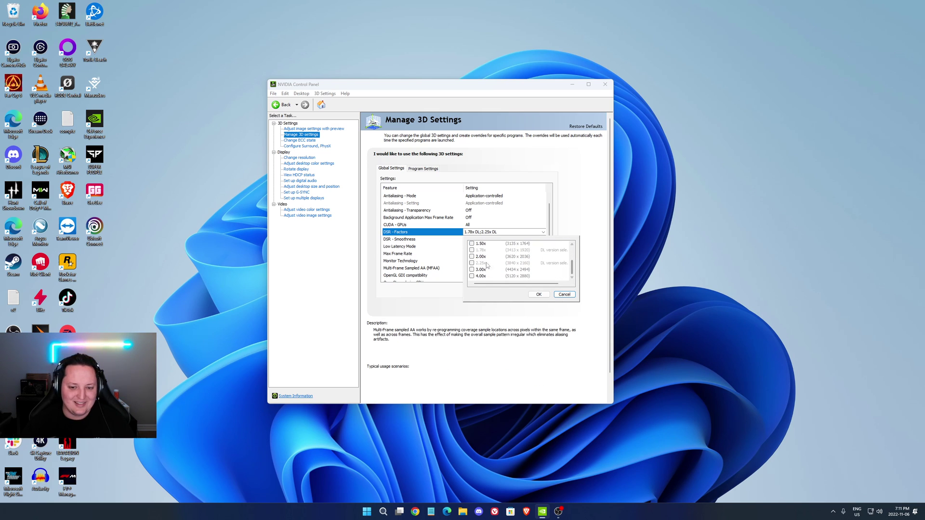
pyautogui.scroll(2, 573, 269)
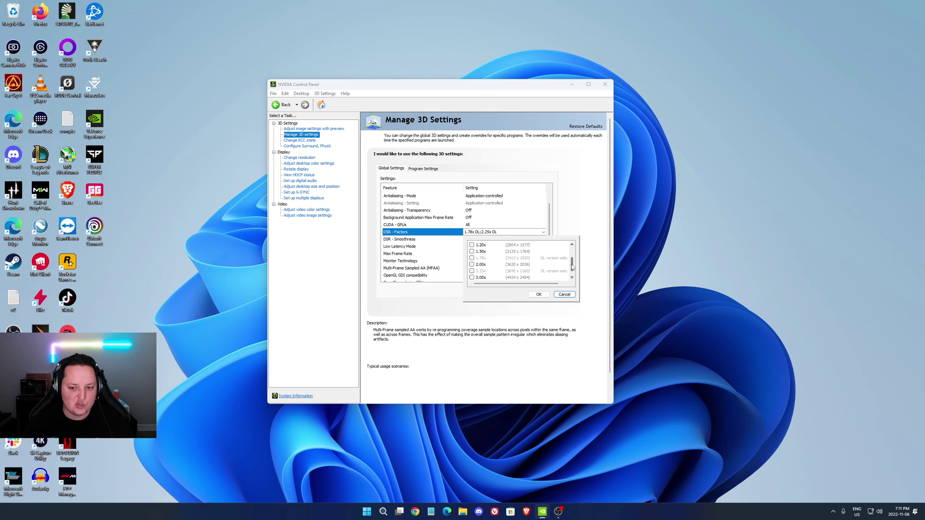
pyautogui.scroll(2, 491, 249)
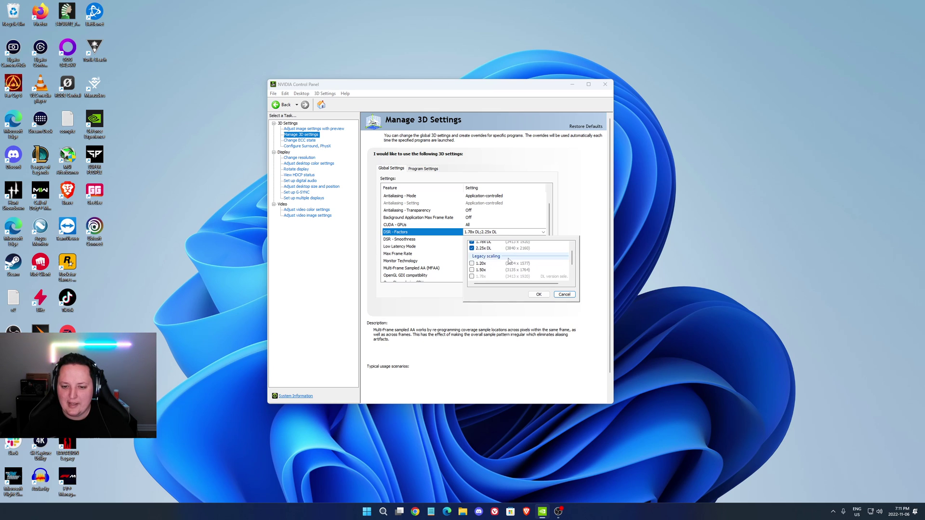
pyautogui.scroll(1, 474, 264)
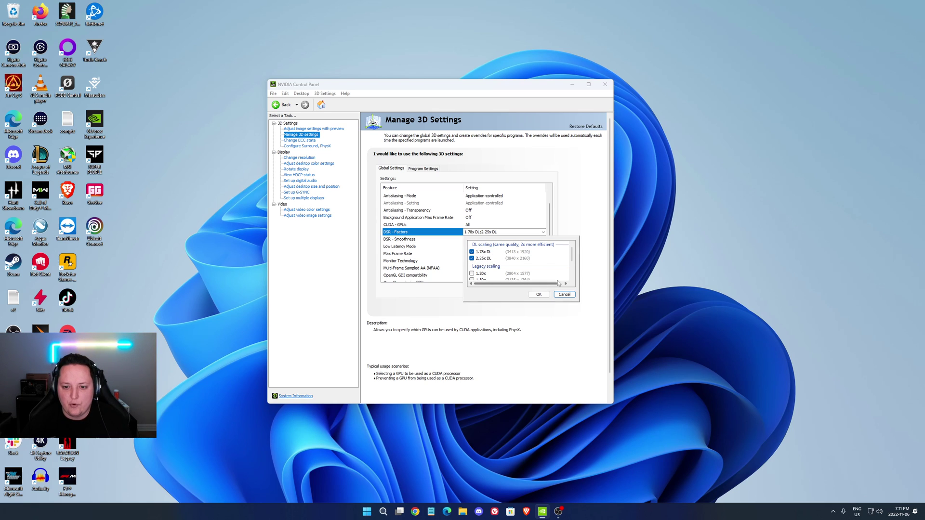
pyautogui.click(566, 295)
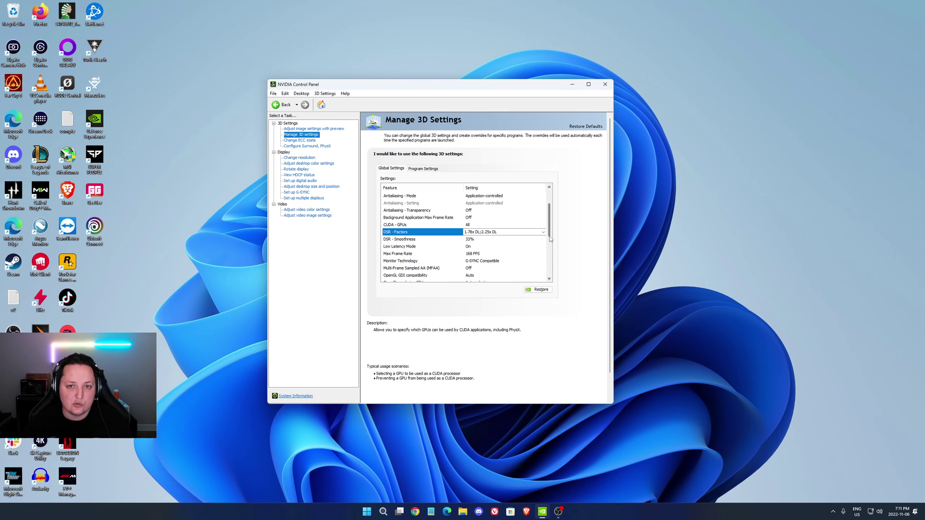
pyautogui.scroll(-2, 549, 236)
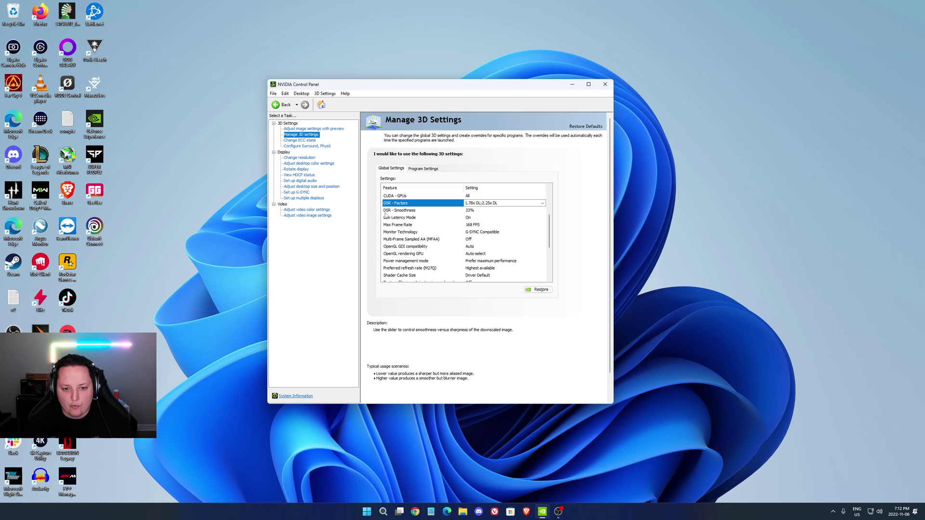
pyautogui.click(483, 212)
pyautogui.click(483, 212)
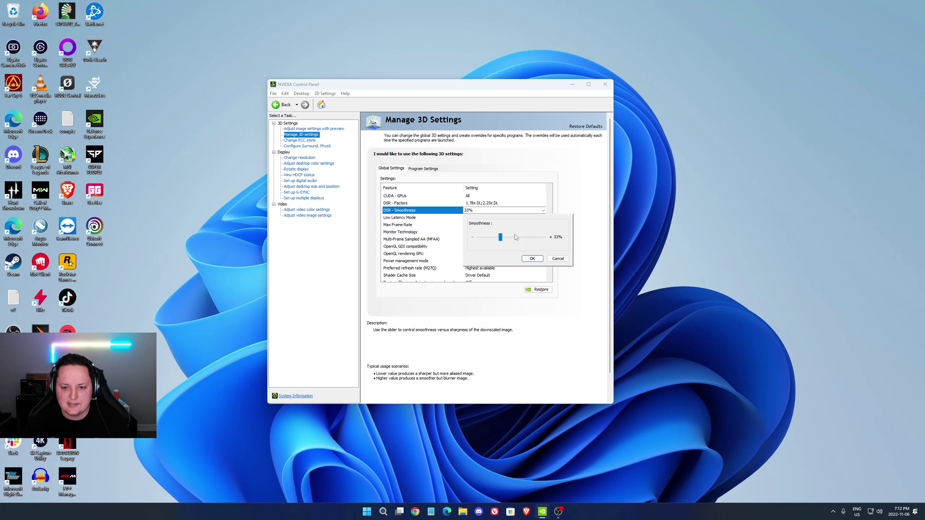
pyautogui.click(558, 259)
pyautogui.scroll(-1, 447, 213)
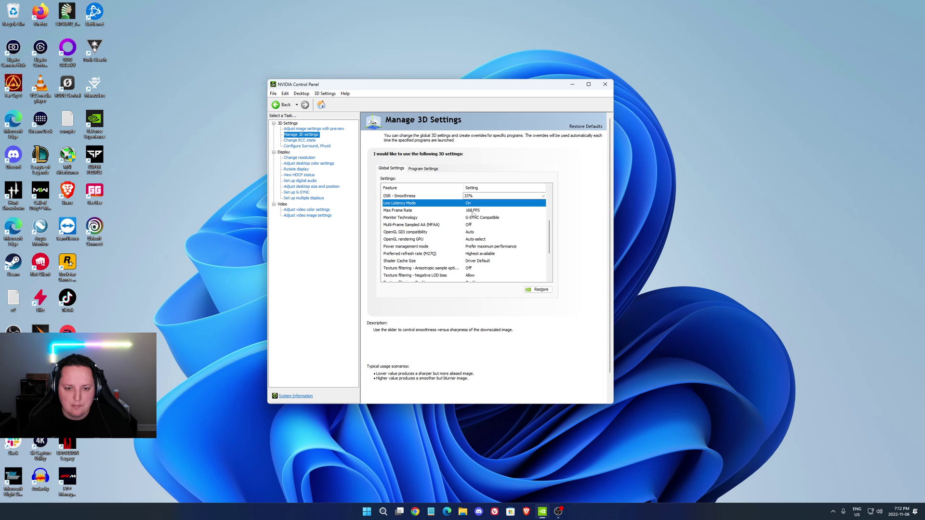
# Choose On for Low Latency Mode in the Global Settings of Manage 3D Settings.
pyautogui.click(399, 204)
pyautogui.click(484, 204)
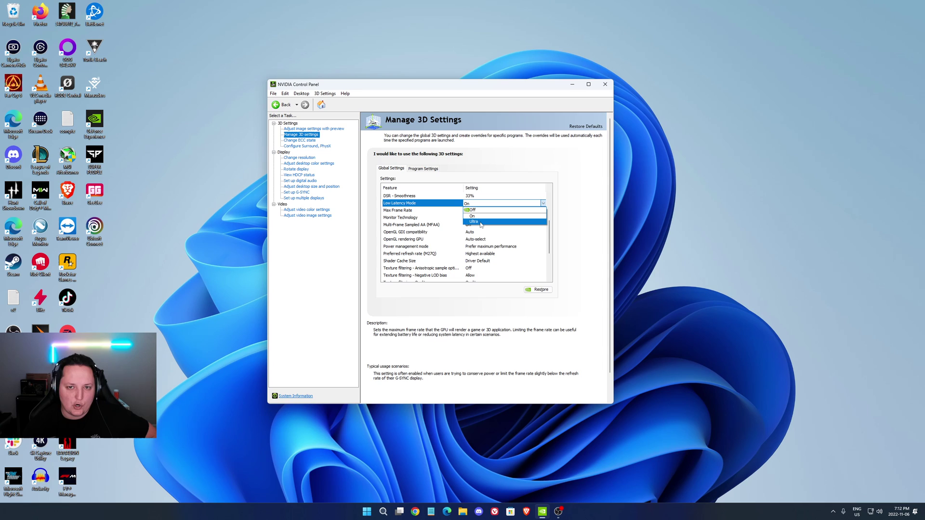
pyautogui.click(442, 207)
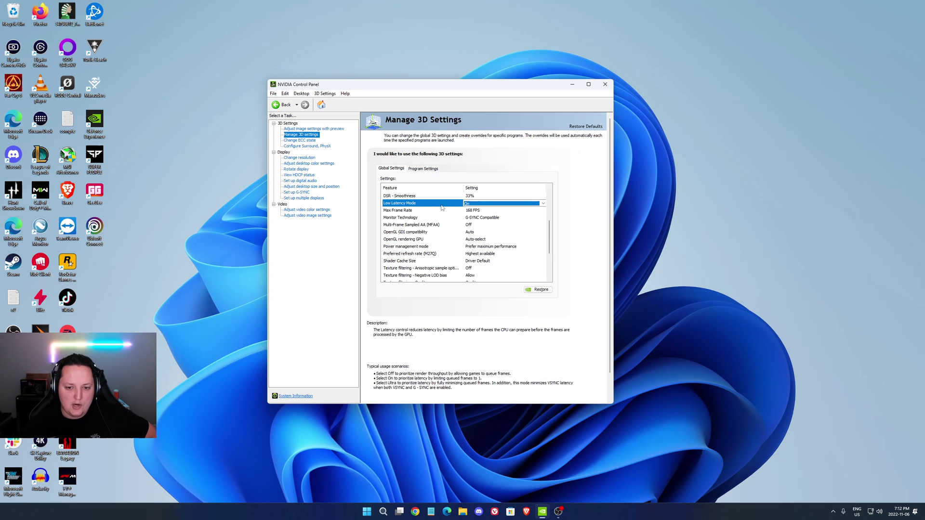
pyautogui.click(560, 206)
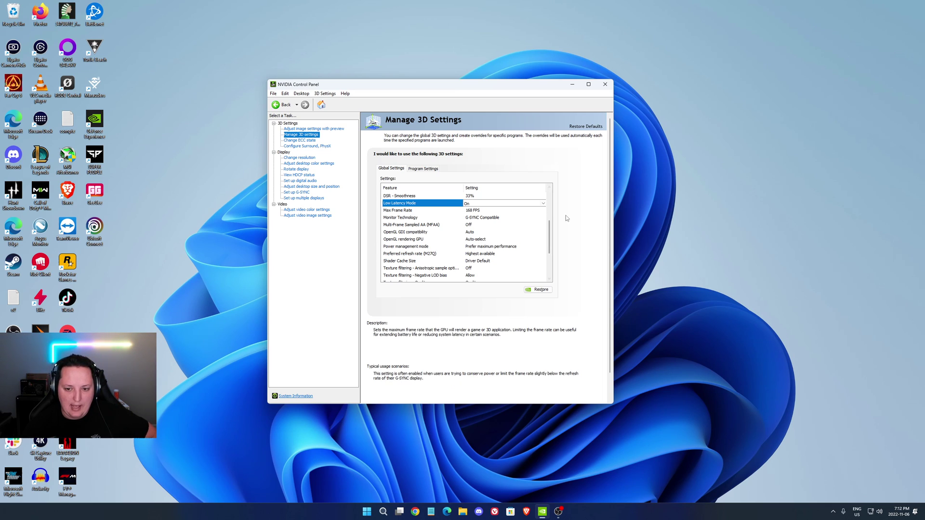
pyautogui.scroll(-1, 549, 231)
pyautogui.click(473, 203)
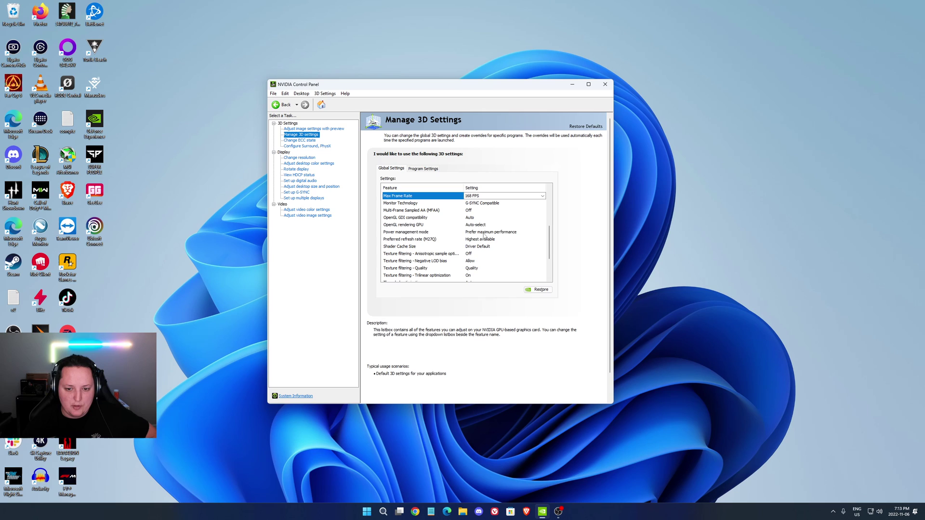
# Keep Power management mode at Prefer maximum performance.
pyautogui.click(485, 233)
pyautogui.click(487, 232)
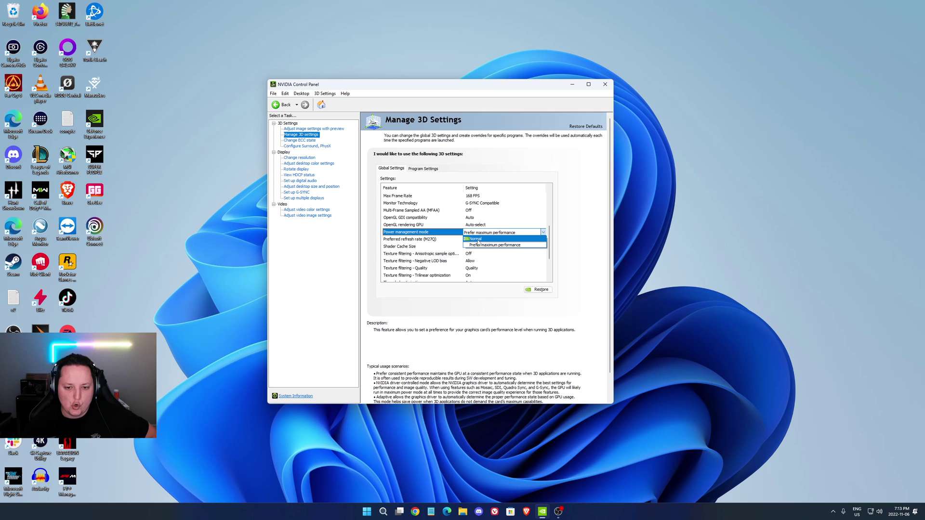
pyautogui.click(576, 236)
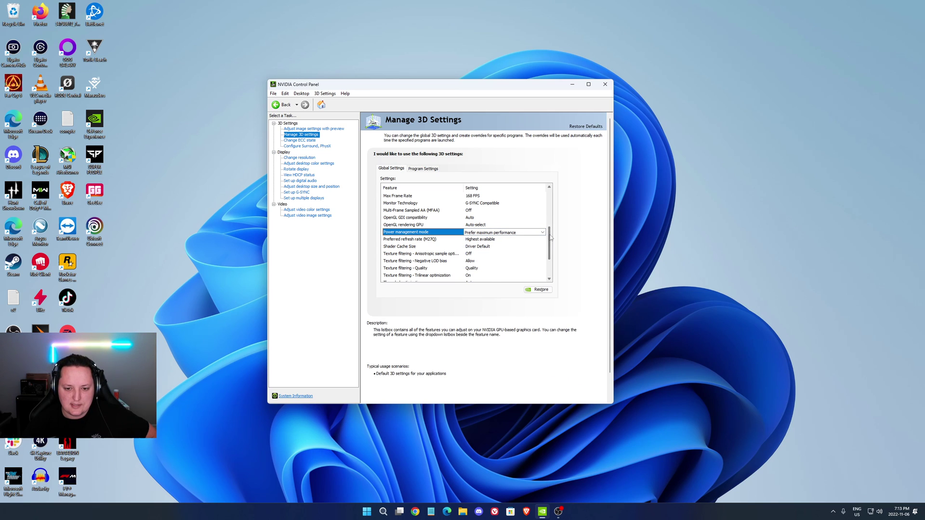
pyautogui.scroll(-2, 551, 236)
# Leave Vertical sync on Use the 3D application setting and go to Change ECC State.
pyautogui.moveTo(391, 248)
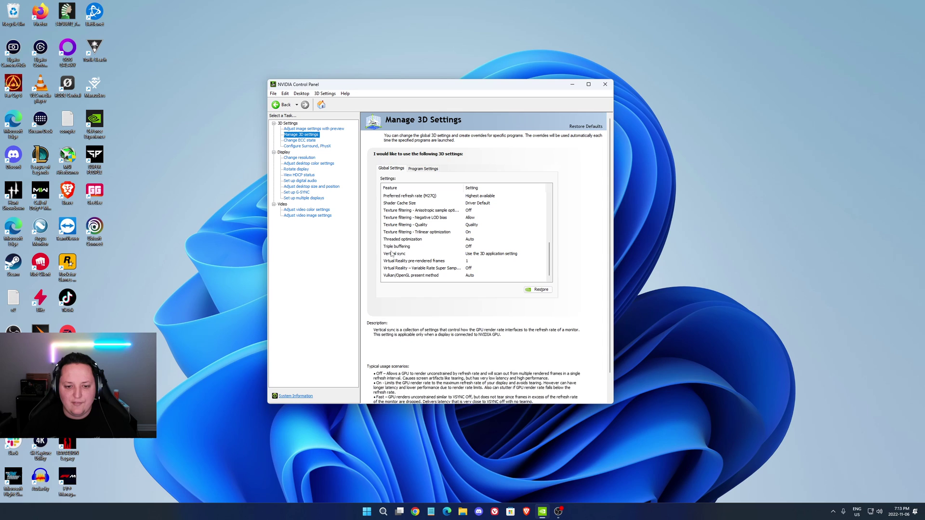
pyautogui.click(480, 256)
pyautogui.click(482, 254)
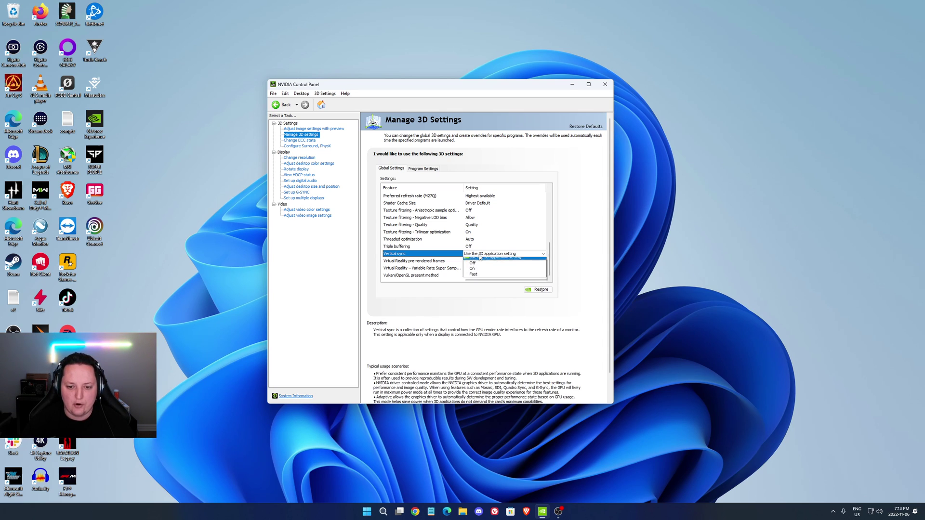
pyautogui.click(569, 262)
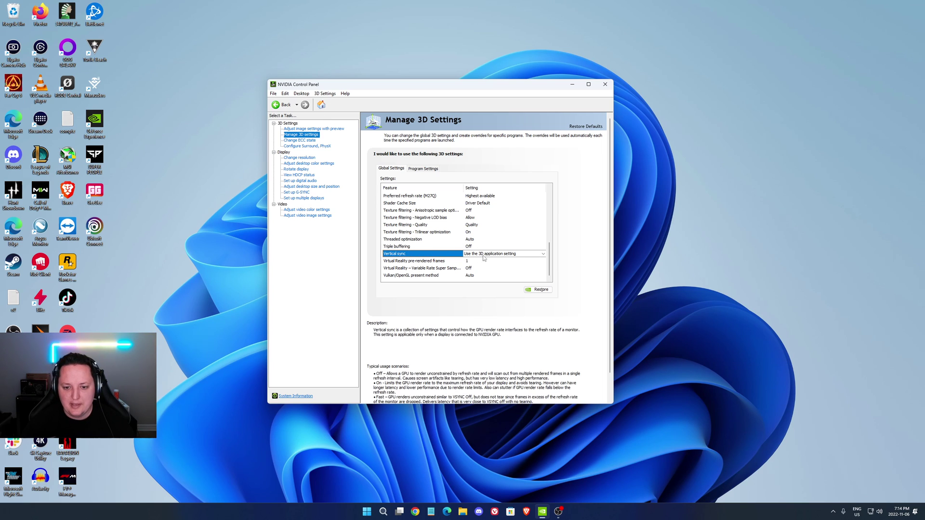
pyautogui.click(506, 256)
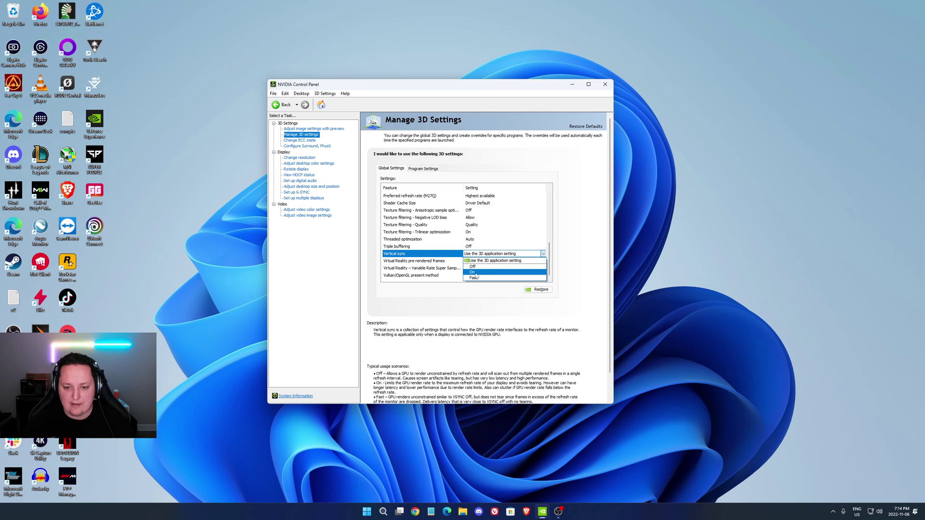
pyautogui.click(568, 256)
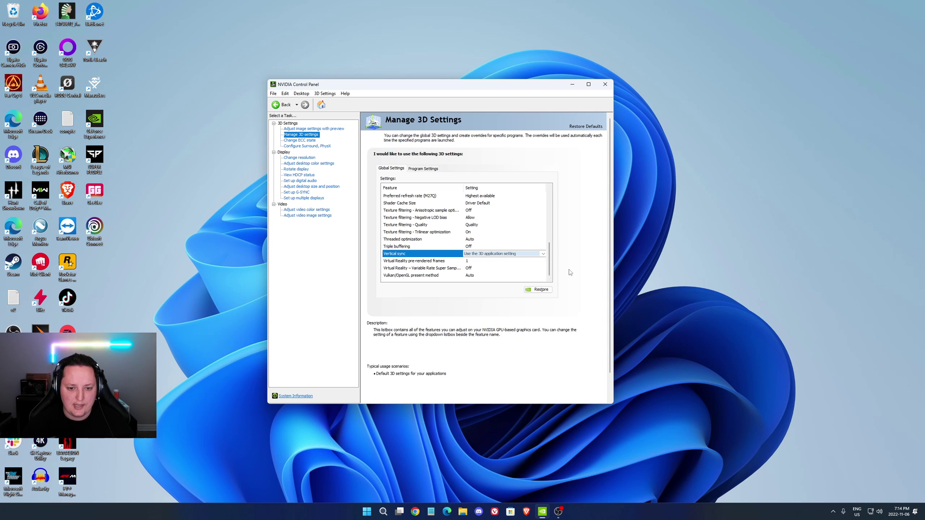
pyautogui.click(300, 140)
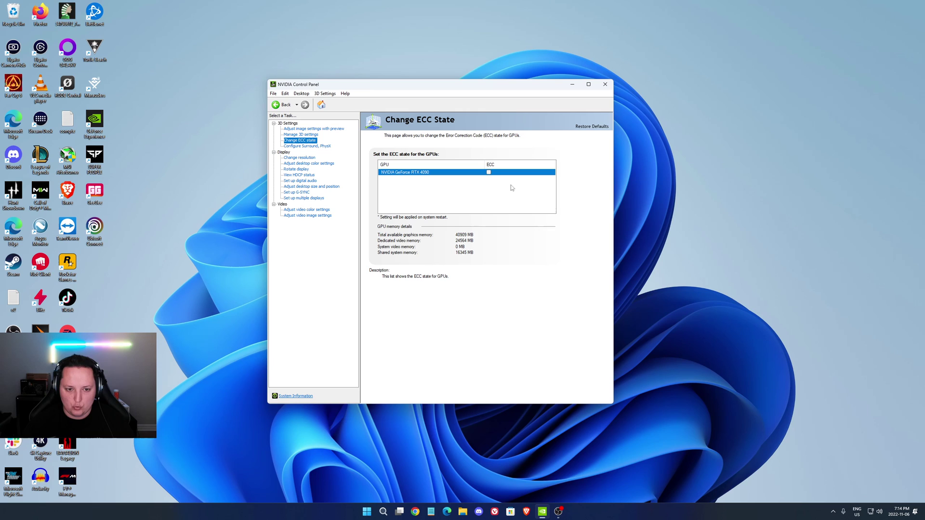
# Leave ECC unchecked for the RTX 4090 and move to the Change Resolution page.
pyautogui.click(299, 158)
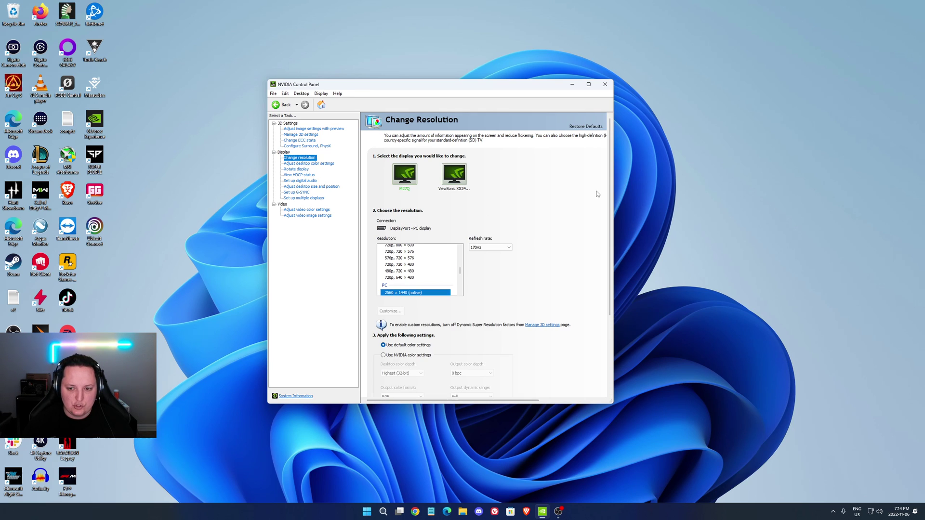
pyautogui.scroll(-1, 573, 219)
pyautogui.scroll(-3, 455, 258)
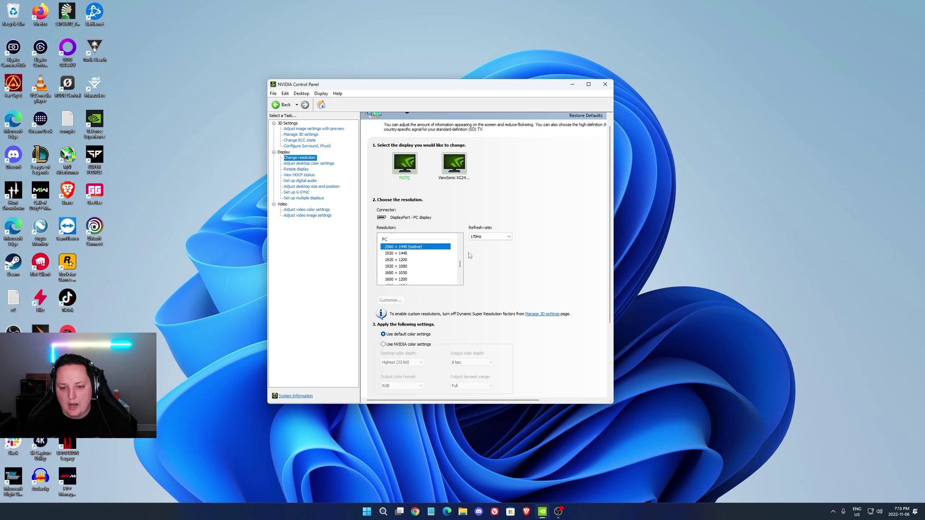
pyautogui.click(490, 237)
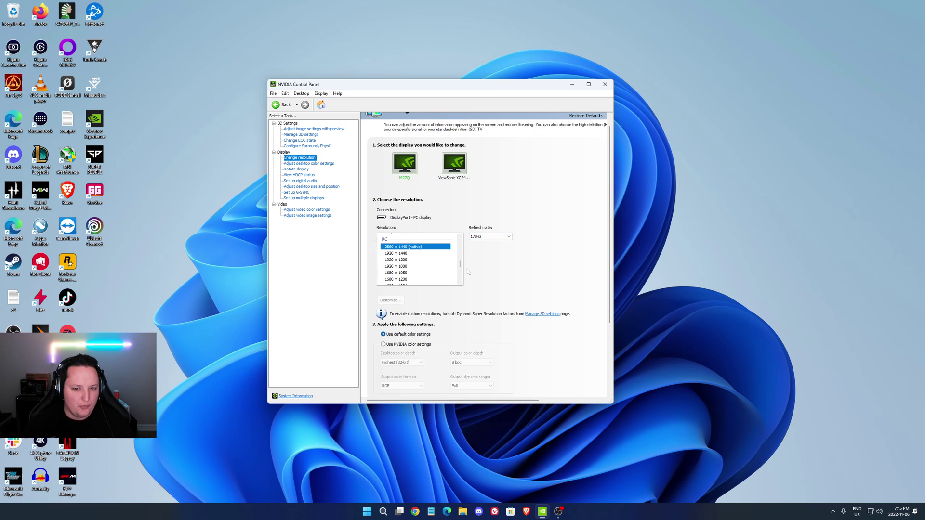
pyautogui.click(486, 238)
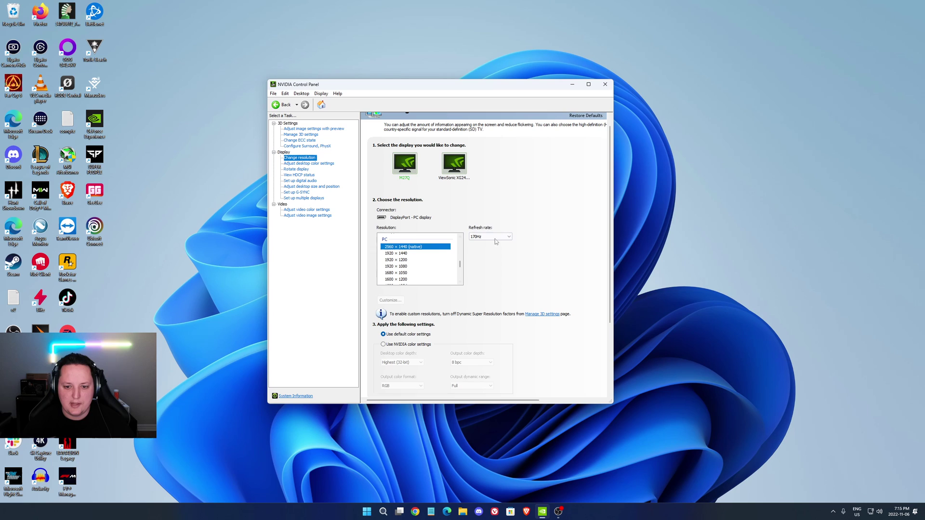
pyautogui.click(496, 239)
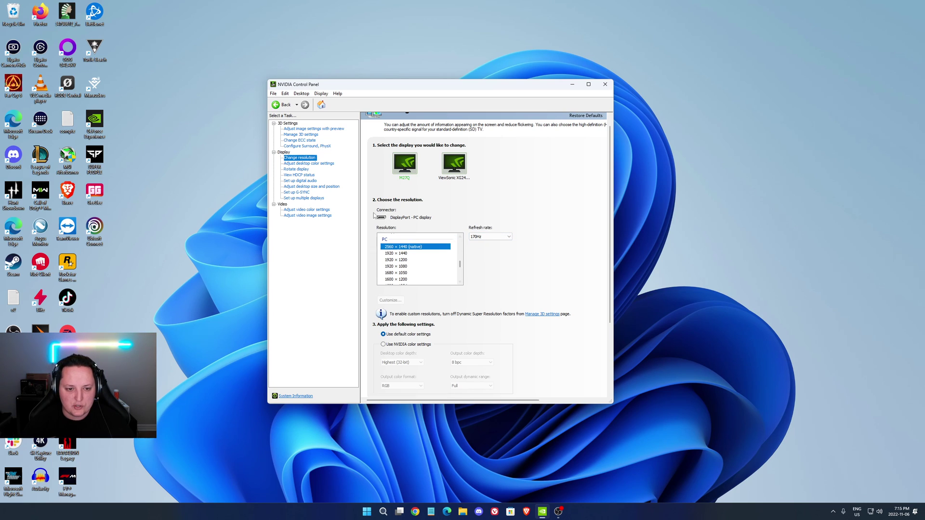
# Review desktop colour settings at 55% digital vibrance, then go to Set up G-SYNC.
pyautogui.click(326, 164)
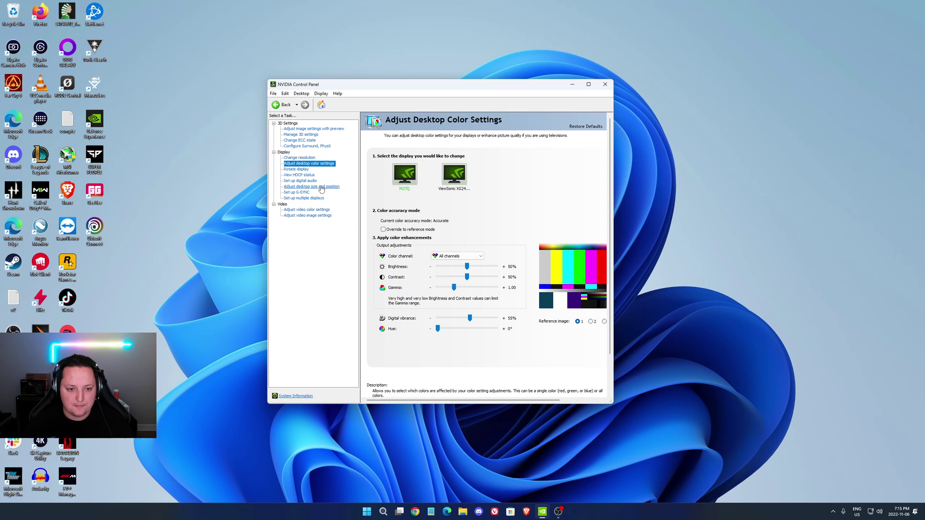
pyautogui.click(303, 193)
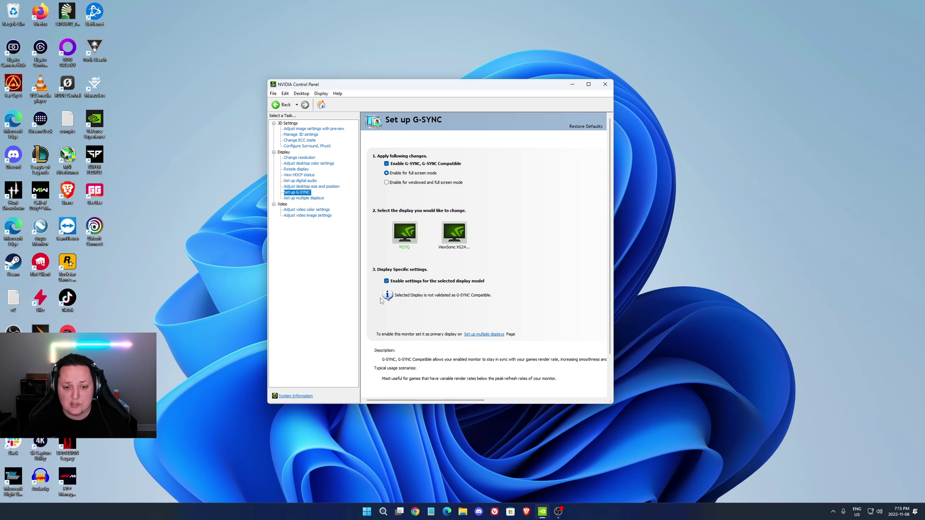
pyautogui.scroll(-3, 535, 296)
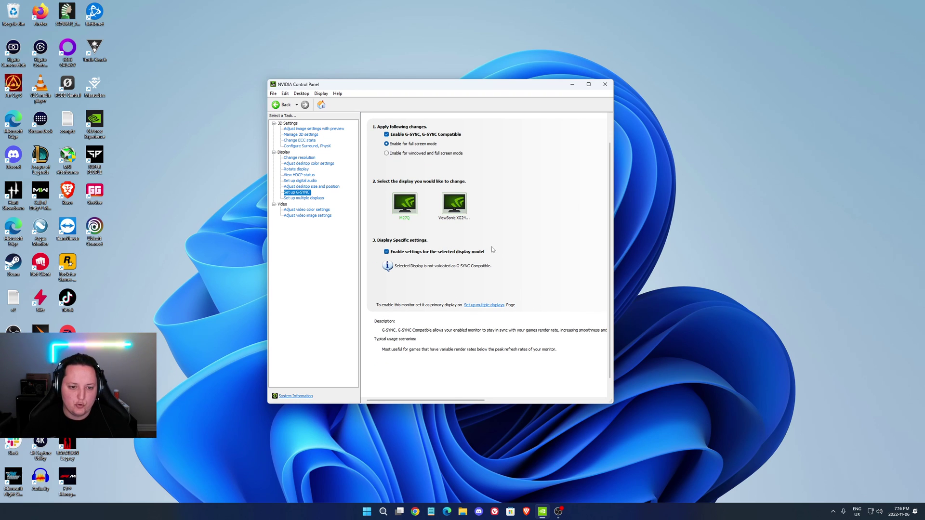
pyautogui.scroll(3, 494, 253)
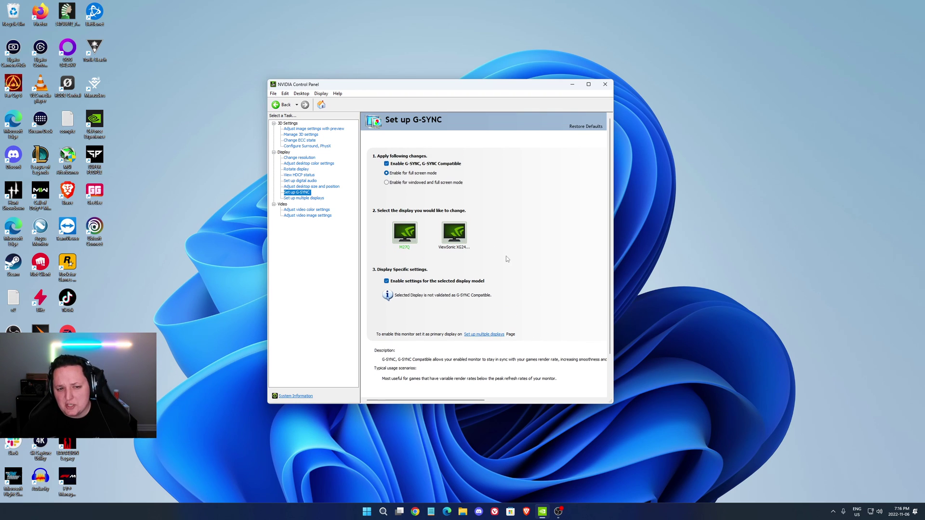